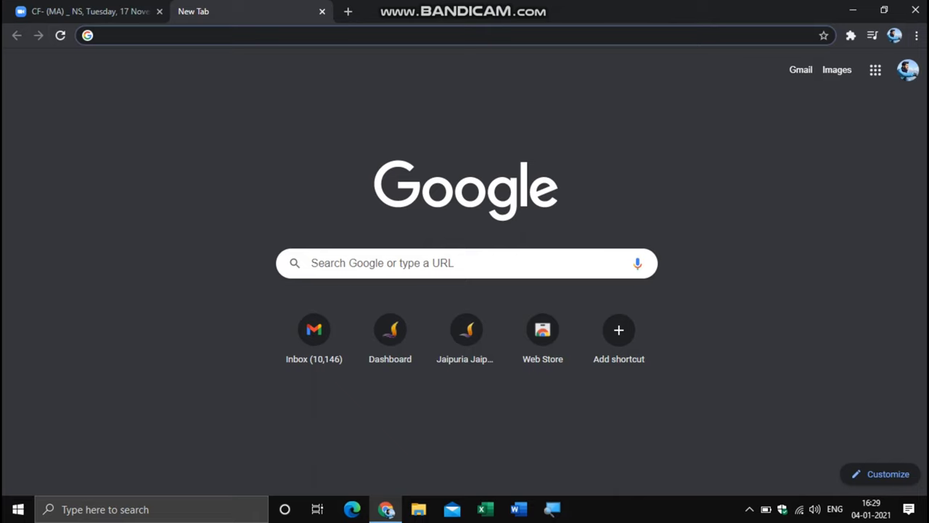
# - Search Google for "right click enable for chrome"
pyautogui.write('righ')
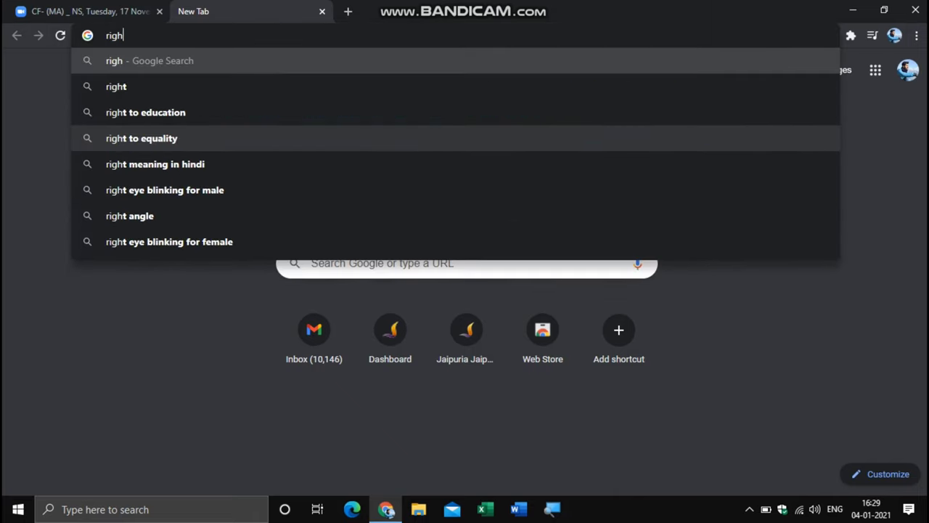
pyautogui.write('t cli')
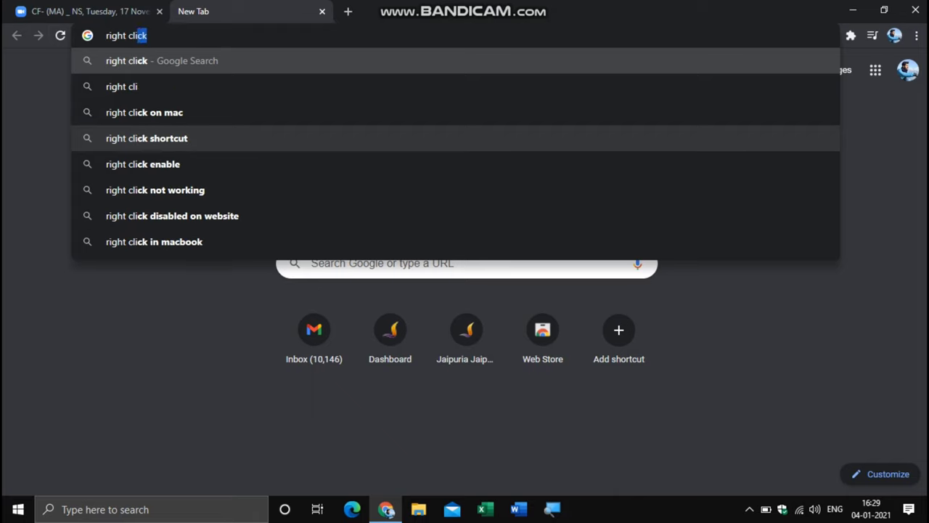
pyautogui.write('ck w')
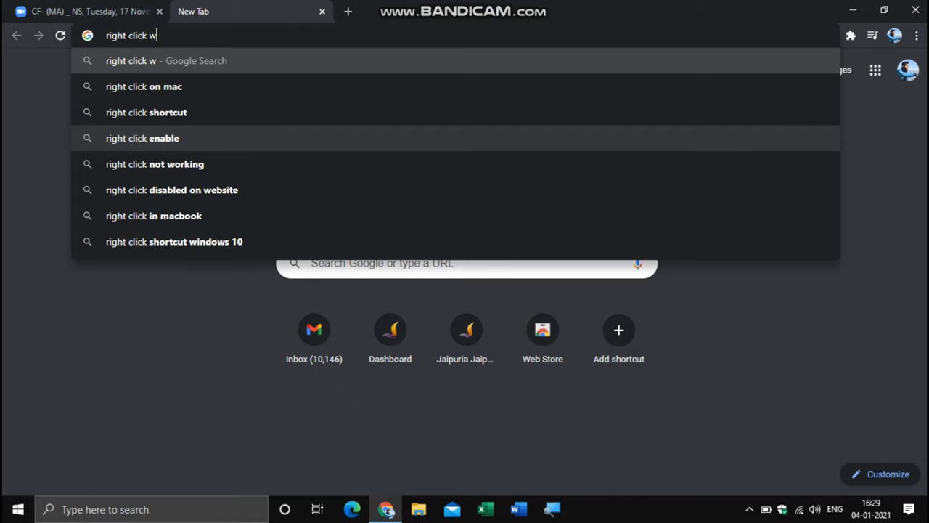
pyautogui.press('BackSpace')
pyautogui.write('ena')
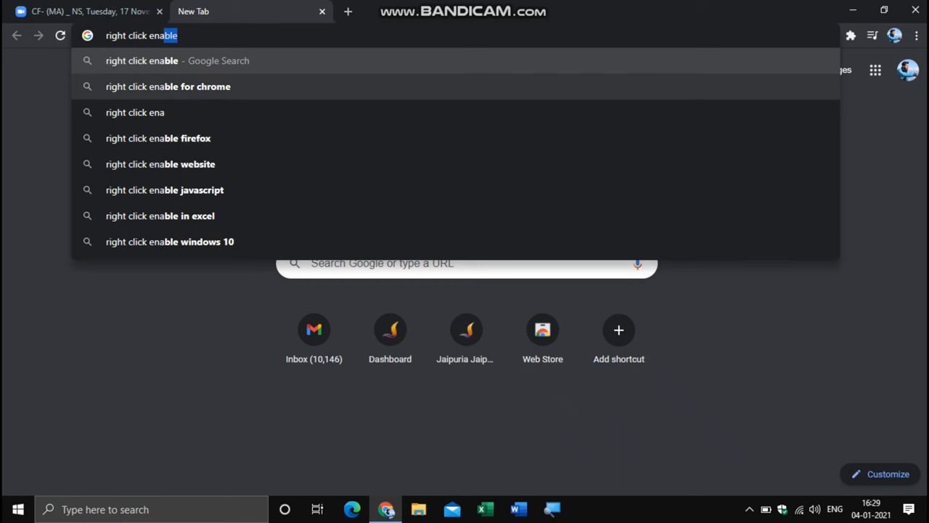
pyautogui.press('Down')
pyautogui.press('Return')
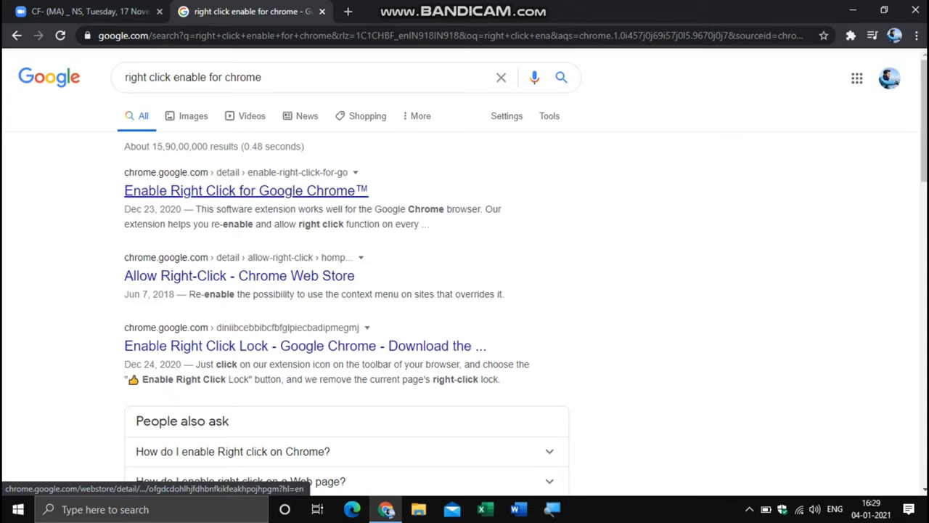
# - Open the "Enable Right Click for Google Chrome" result in the Chrome Web Store and install the extension
pyautogui.click(246, 190)
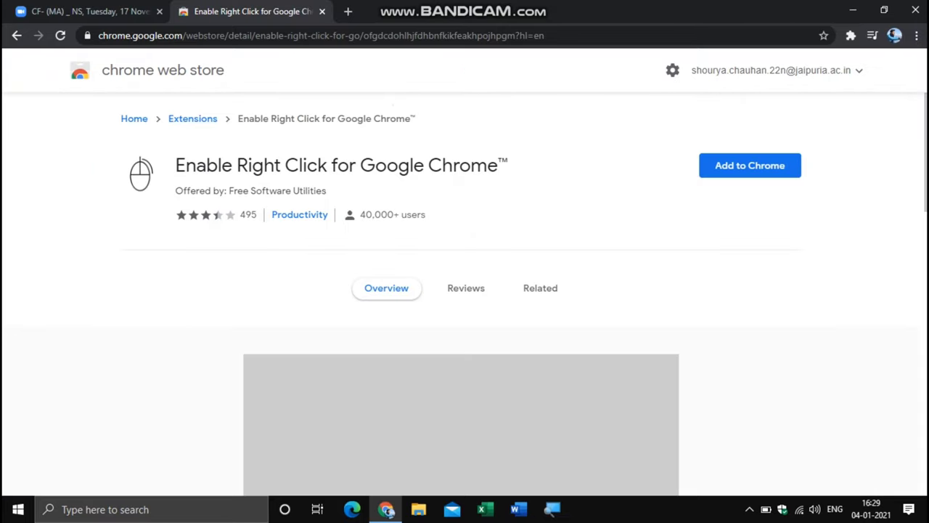
pyautogui.click(750, 166)
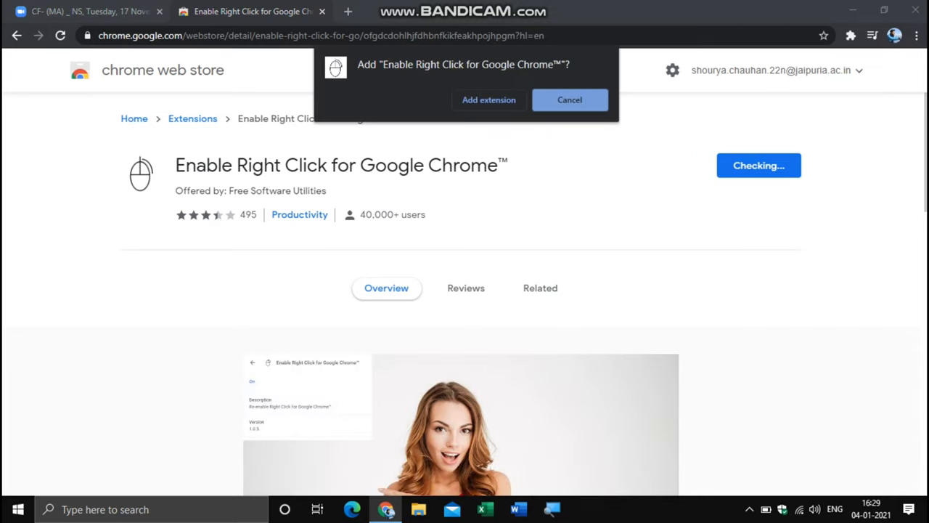
pyautogui.click(495, 100)
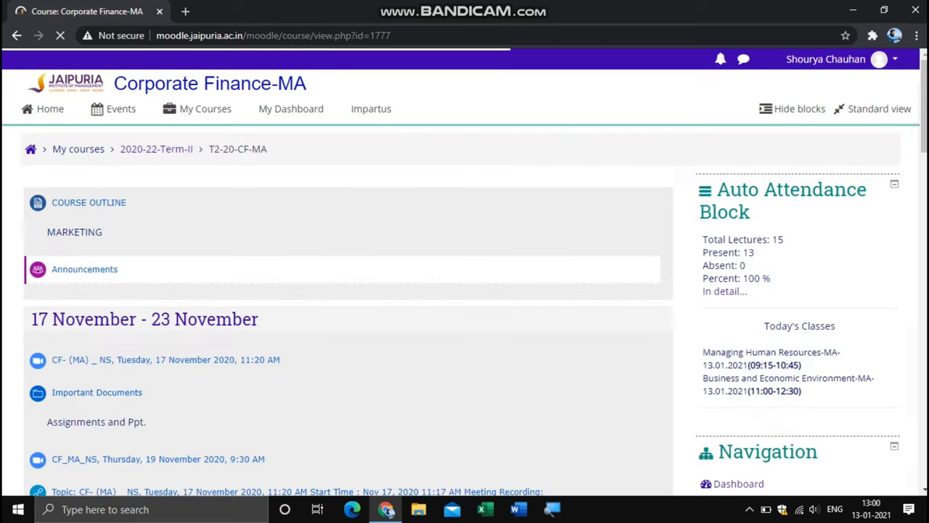
# - Find the Thursday, 10 December 2020 meeting recording on the Corporate Finance-MA course page and open it
pyautogui.scroll(-14, 465, 272)
pyautogui.scroll(-6, 348, 272)
pyautogui.scroll(9, 349, 272)
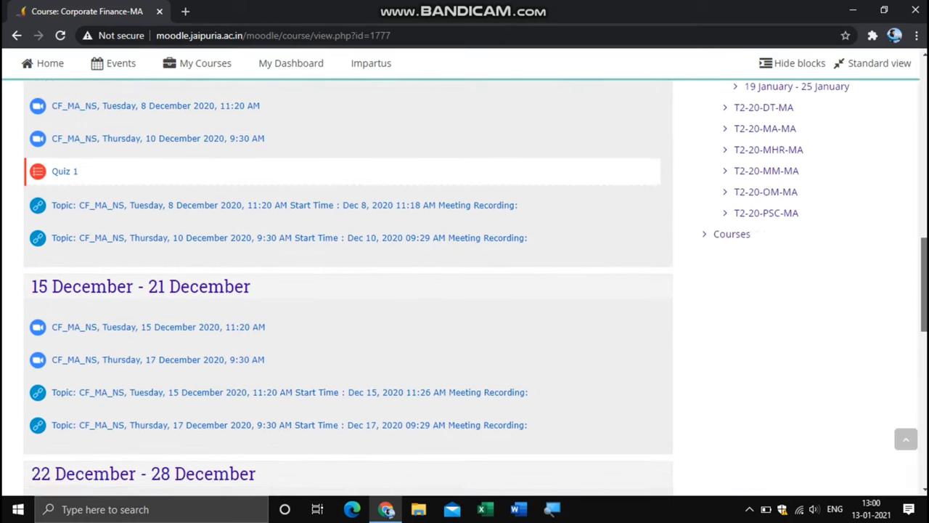
pyautogui.scroll(-2, 455, 370)
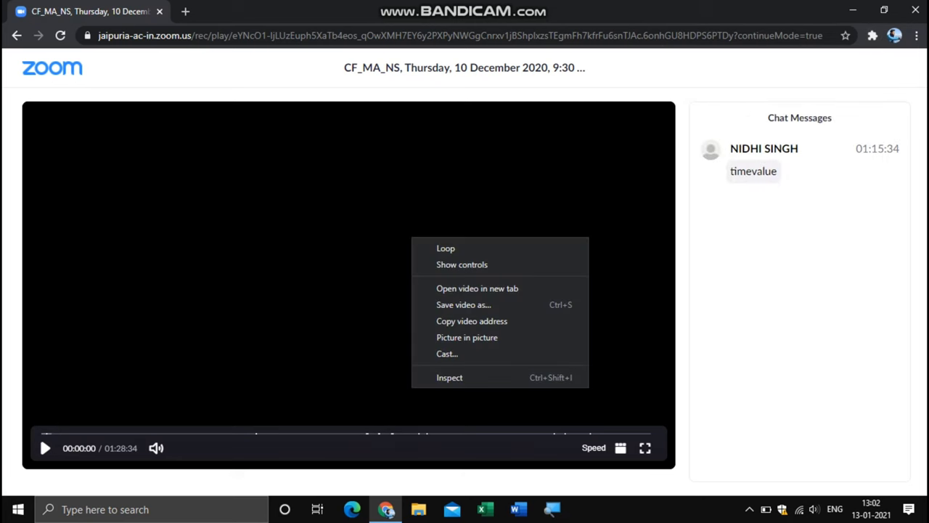
# - Inspect the recording's video player and search the page markup for "<video"
pyautogui.click(436, 377)
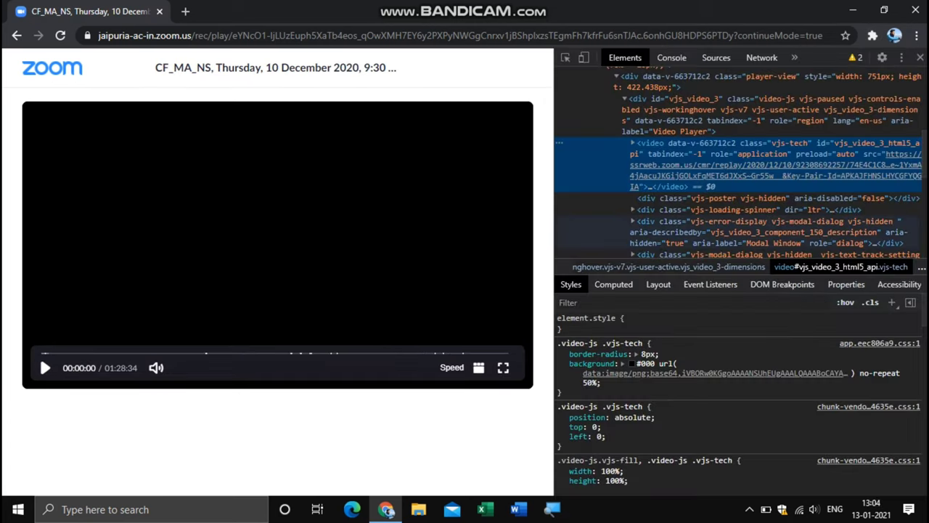
pyautogui.hotkey('ctrl', 'f')
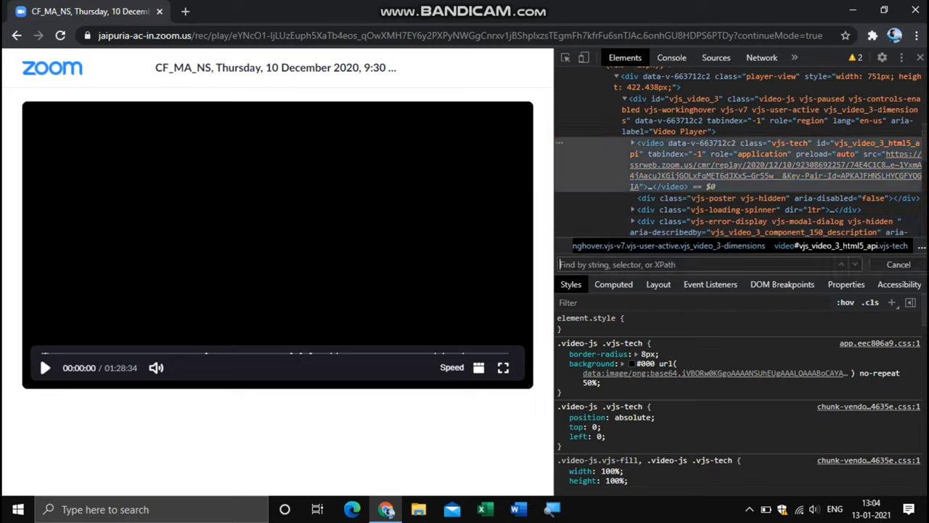
pyautogui.write('<')
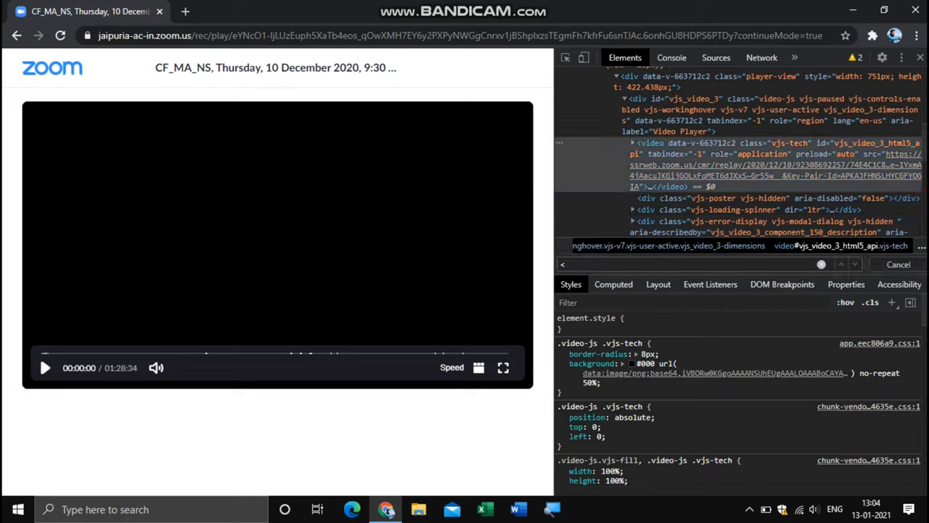
pyautogui.write('video')
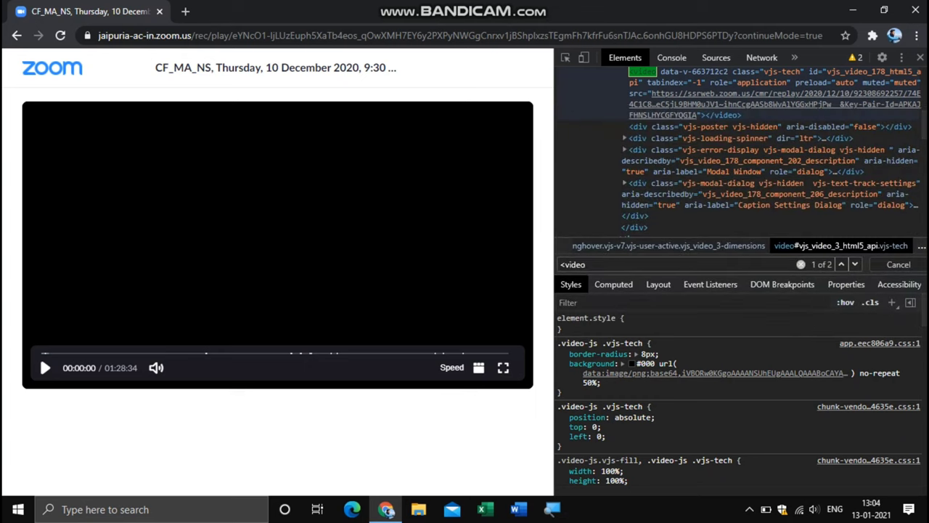
# - Copy the complete HTML of the first matching video element and leave its HTML editor without changes
pyautogui.rightClick(794, 95)
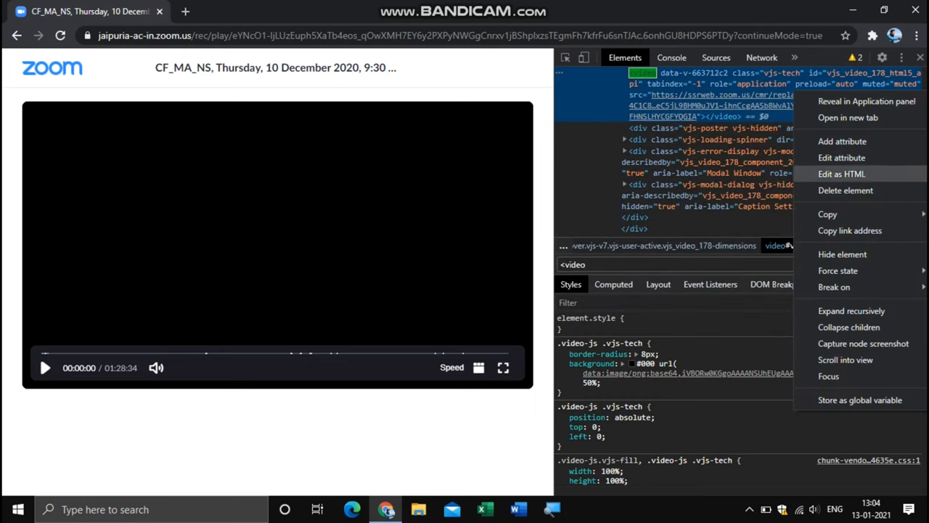
pyautogui.click(841, 174)
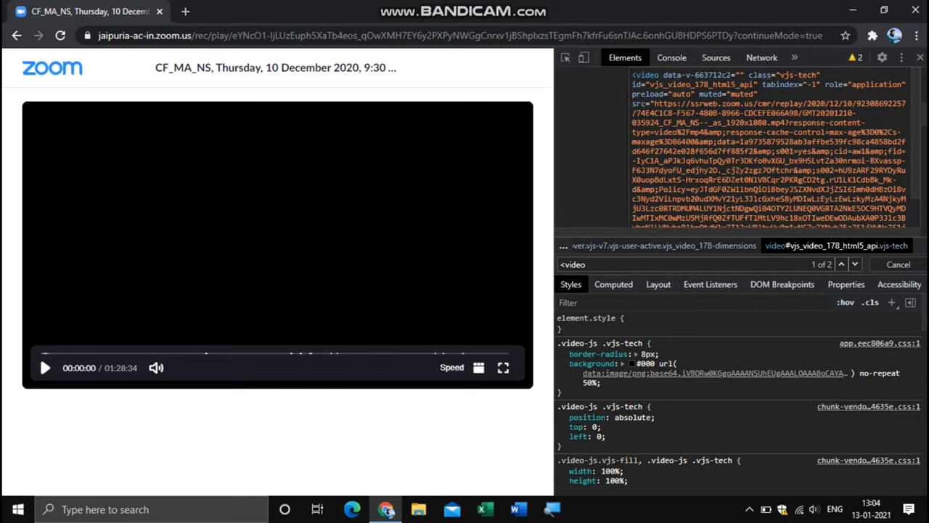
pyautogui.click(702, 104)
pyautogui.click(732, 142)
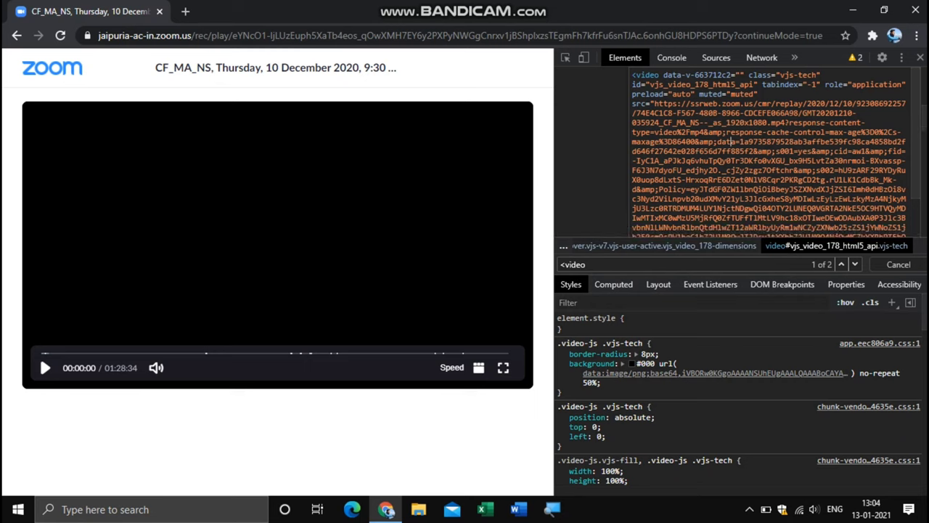
pyautogui.hotkey('ctrl', 'a')
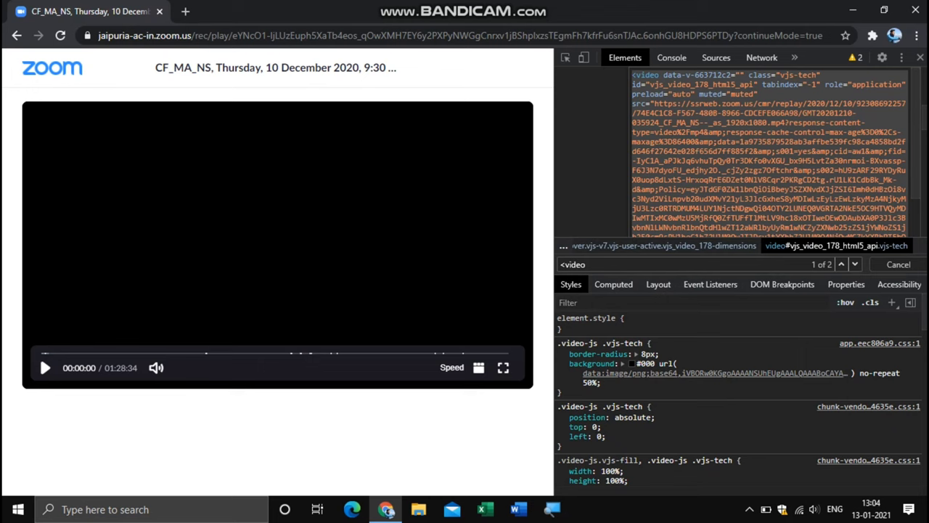
pyautogui.press('Escape')
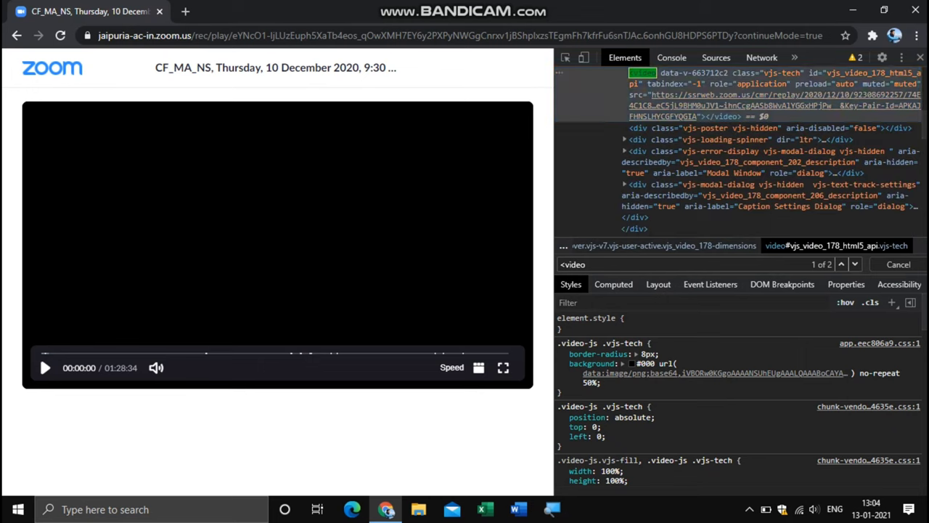
# - Edit the body element as HTML and paste the copied video markup on a new line after its opening tag
pyautogui.scroll(5, 740, 151)
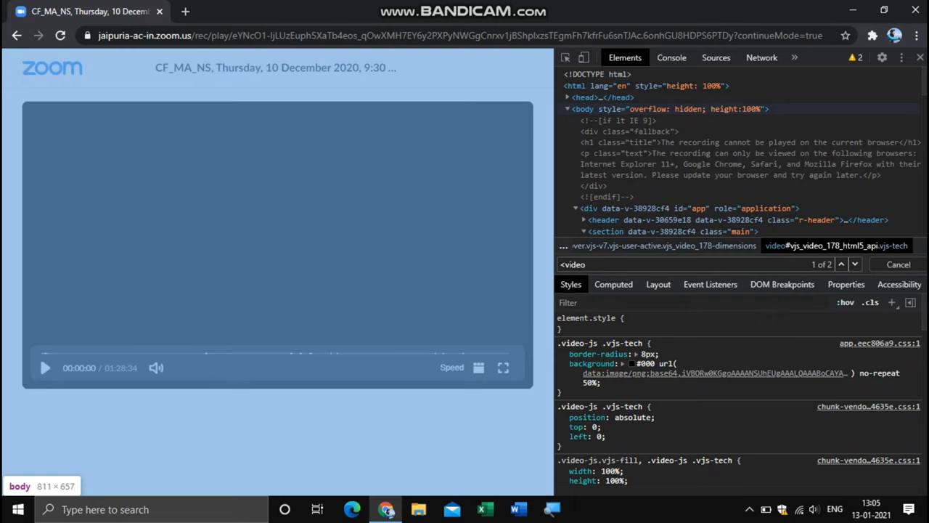
pyautogui.rightClick(757, 110)
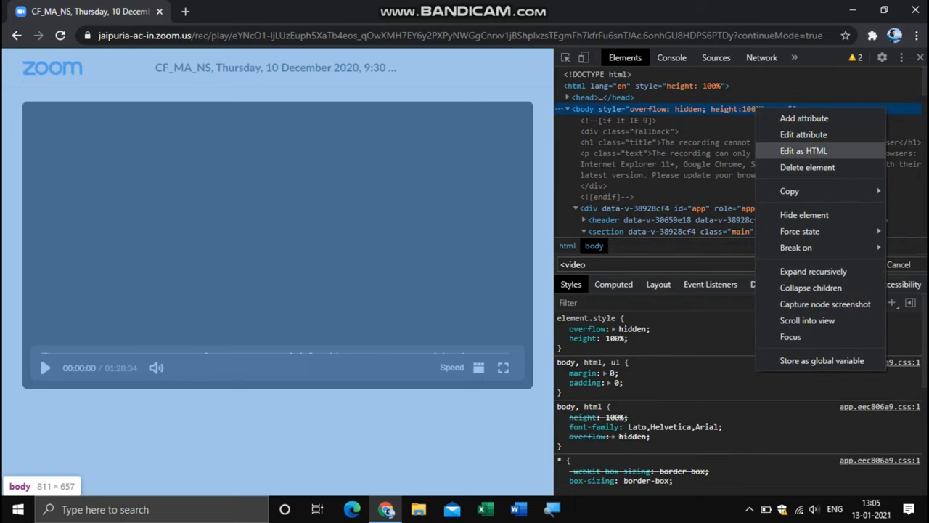
pyautogui.click(804, 150)
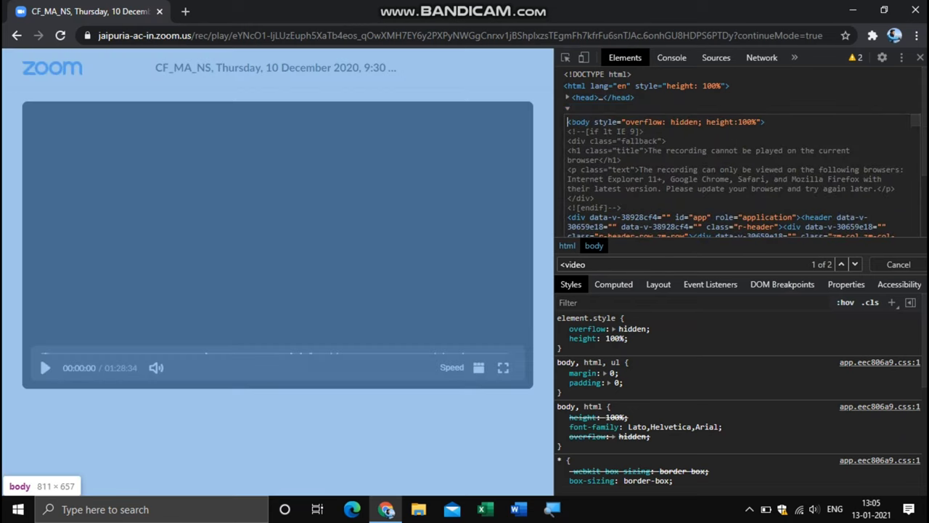
pyautogui.click(766, 122)
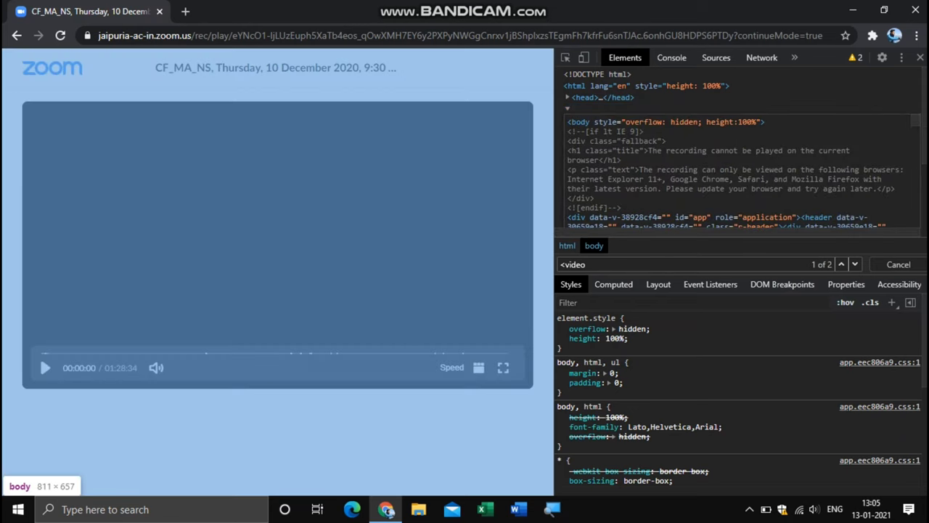
pyautogui.press('Return')
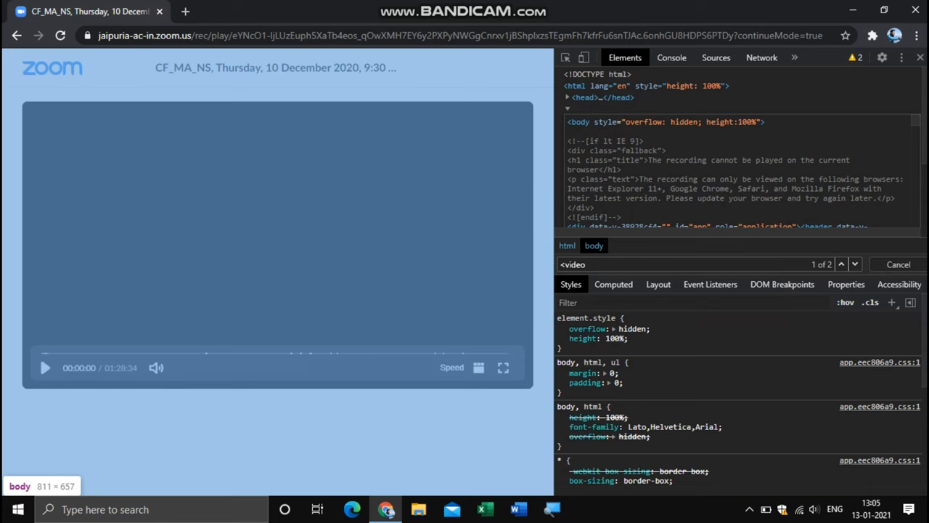
pyautogui.hotkey('ctrl', 'v')
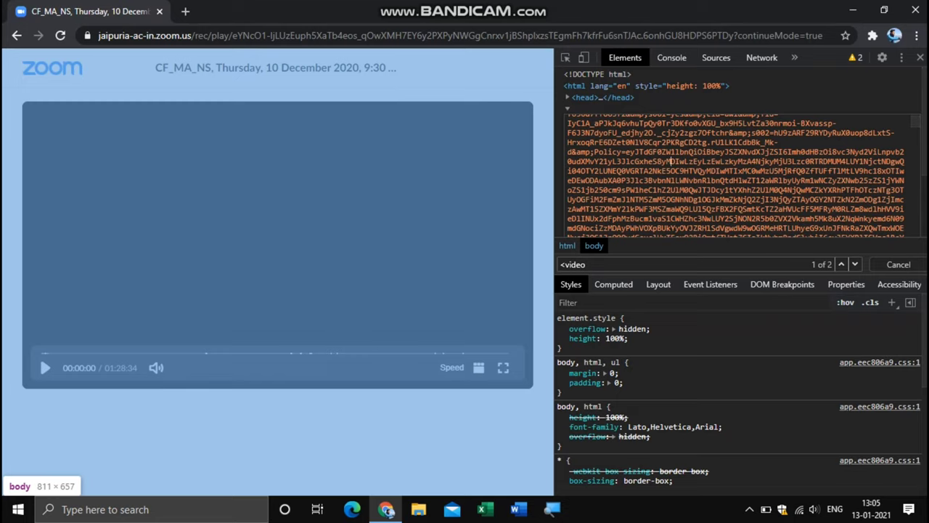
# - Replace the pasted markup's beginning, from "<video" through "src=", with "<a href=" before the video address
pyautogui.scroll(-3, 735, 176)
pyautogui.scroll(5, 735, 176)
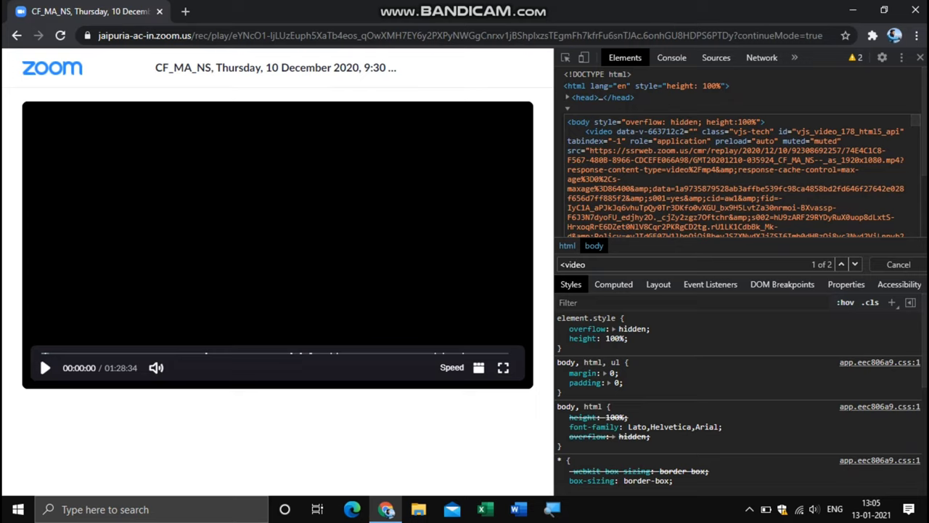
pyautogui.moveTo(586, 151)
pyautogui.mouseDown()
pyautogui.moveTo(572, 151)
pyautogui.moveTo(570, 132)
pyautogui.moveTo(586, 133)
pyautogui.mouseUp()
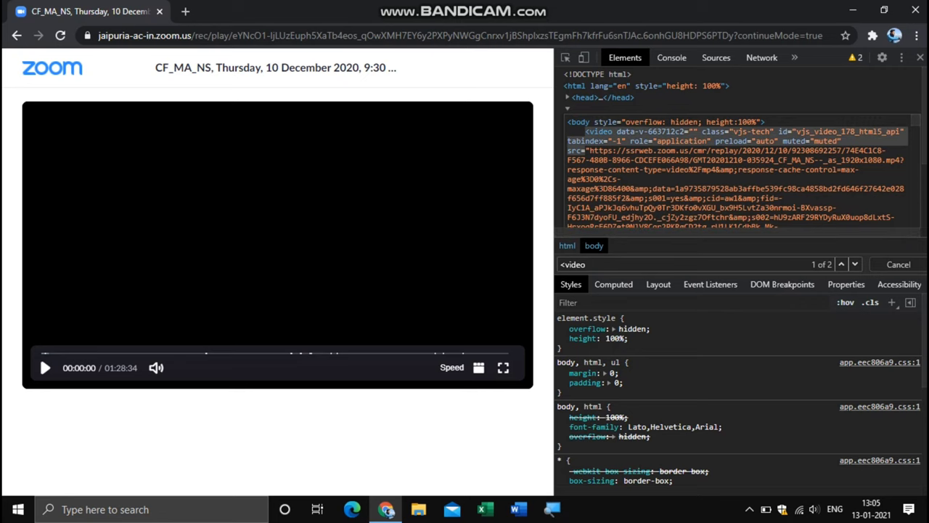
pyautogui.press('BackSpace')
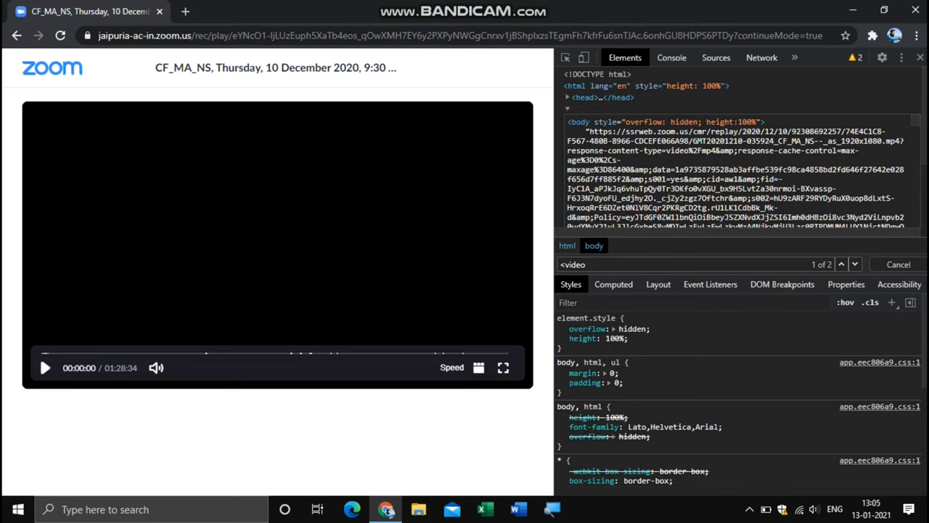
pyautogui.write('<')
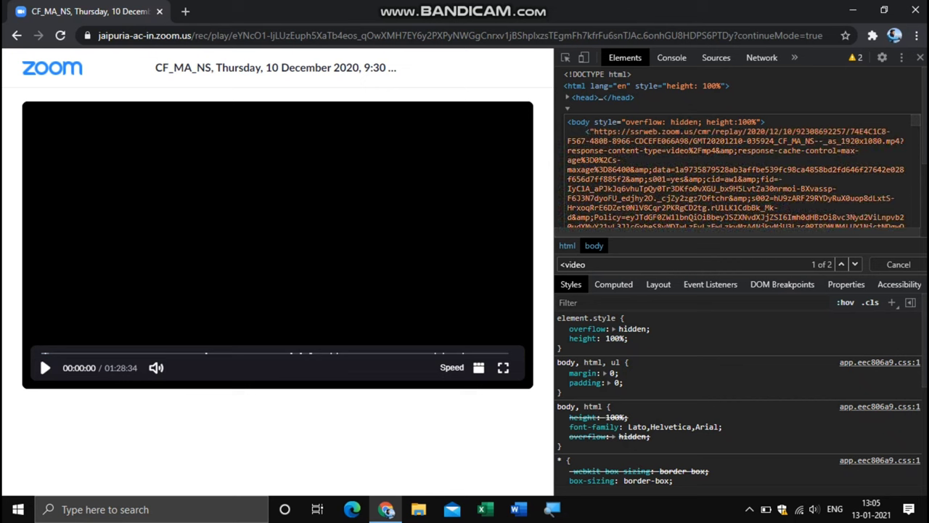
pyautogui.write('a h')
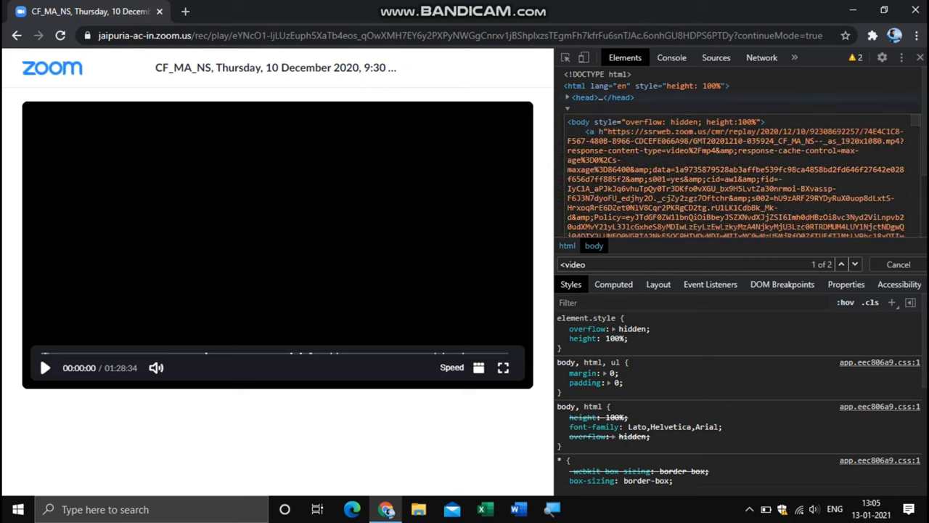
pyautogui.write('re')
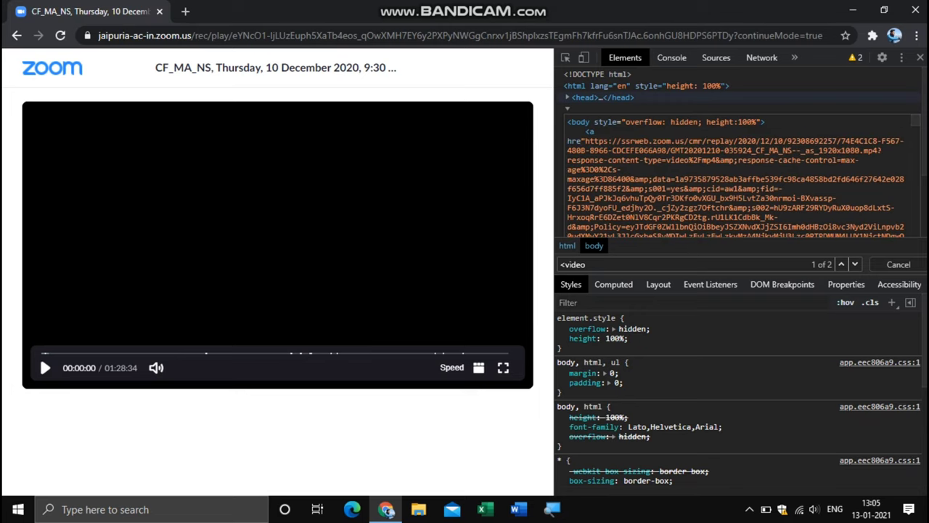
pyautogui.write('f=')
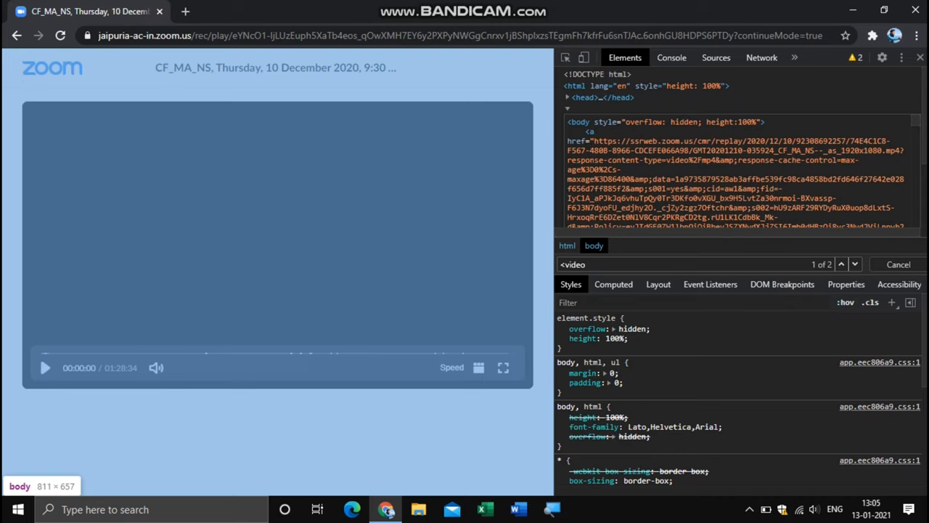
# - Delete "></video>" from the end of the pasted markup, keeping the quotation mark that closes the address
pyautogui.scroll(-3, 736, 171)
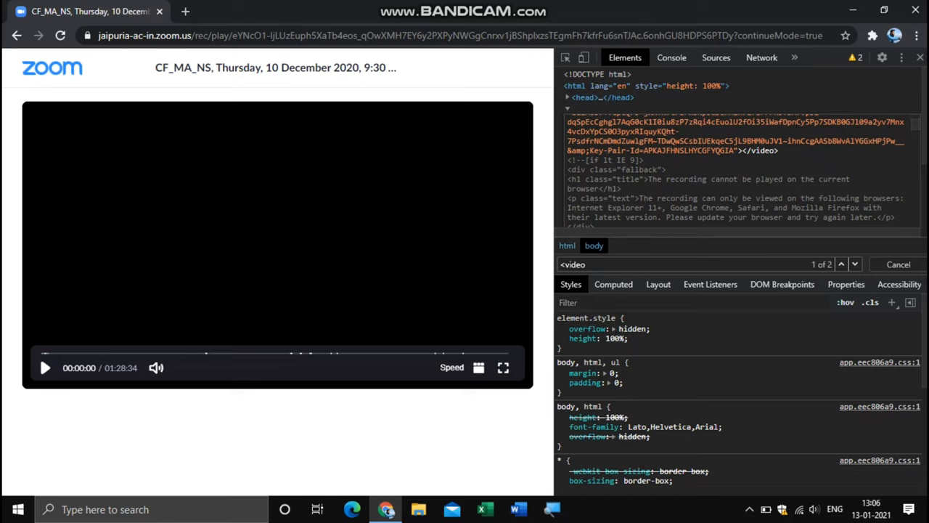
pyautogui.press('BackSpace')
pyautogui.press('BackSpace')
pyautogui.press('BackSpace')
pyautogui.press('BackSpace')
pyautogui.press('BackSpace')
pyautogui.press('BackSpace')
pyautogui.press('BackSpace')
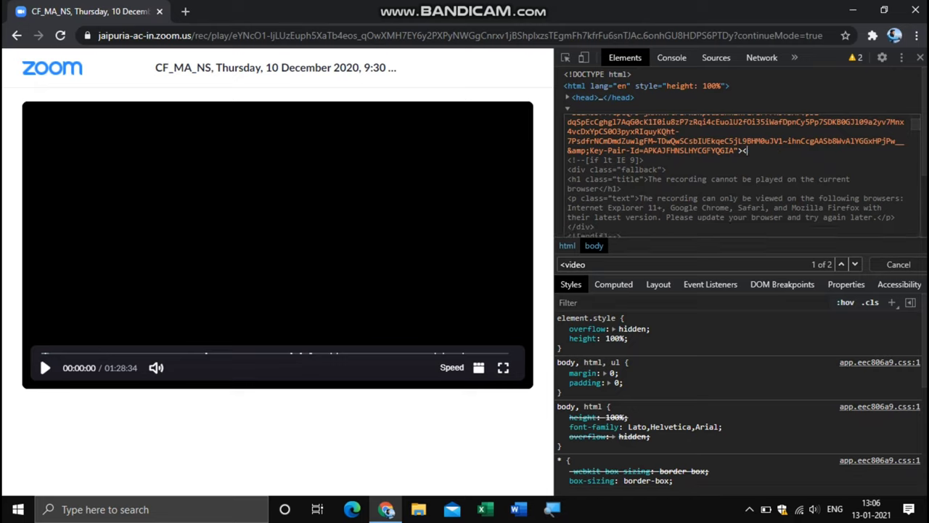
pyautogui.press('BackSpace')
pyautogui.press('BackSpace')
# - Add "<download> click me</a>" after the video address and apply the edited HTML to the page
pyautogui.write('<download>')
pyautogui.write('click me')
pyautogui.click(780, 151)
pyautogui.press('Right')
pyautogui.press('Right')
pyautogui.press('Right')
pyautogui.press('Right')
pyautogui.press('Right')
pyautogui.press('Right')
pyautogui.press('Right')
pyautogui.write('</a')
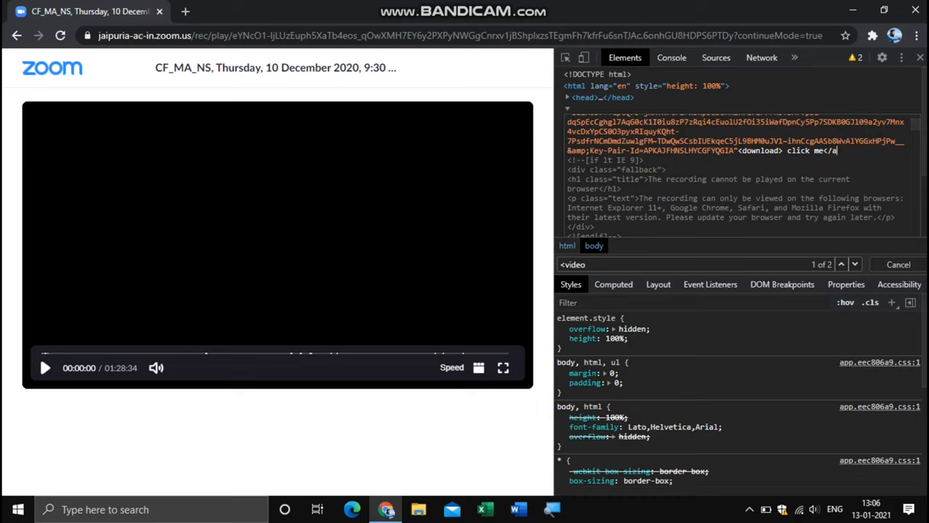
pyautogui.write('>')
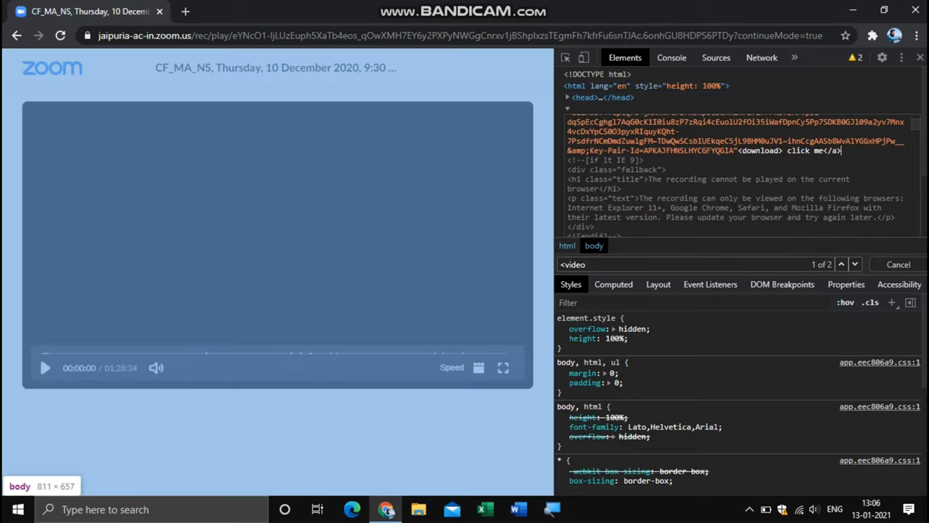
pyautogui.click(820, 108)
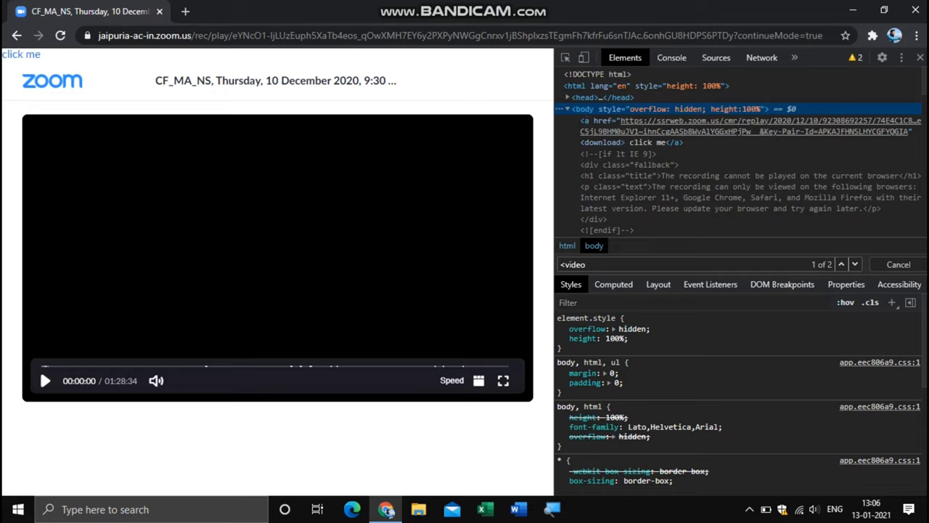
# - Close the developer tools and save the "click me" link's target as an MP4 video file on the Desktop
pyautogui.press('F12')
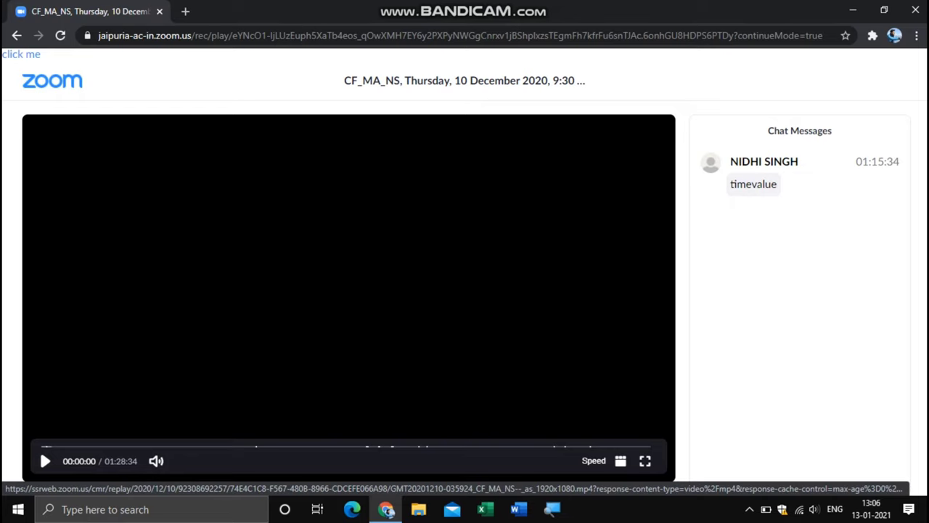
pyautogui.rightClick(24, 54)
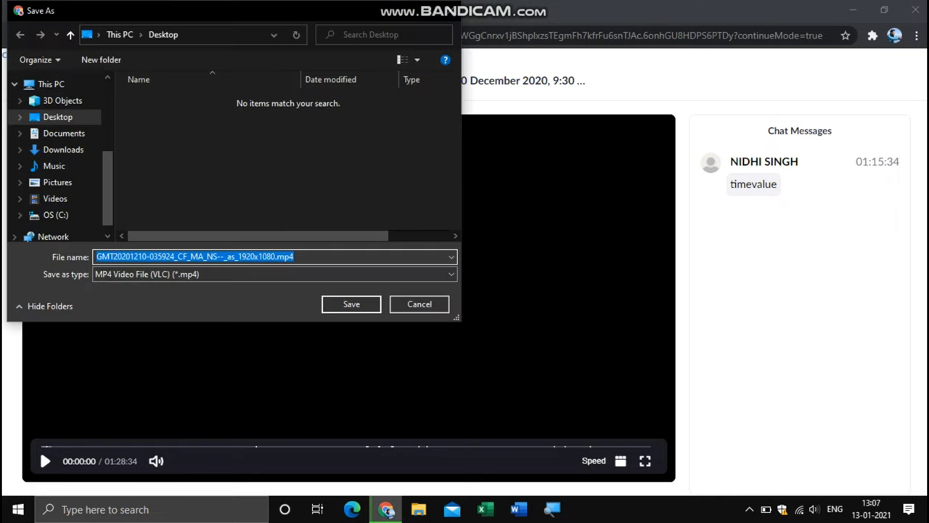
pyautogui.click(58, 117)
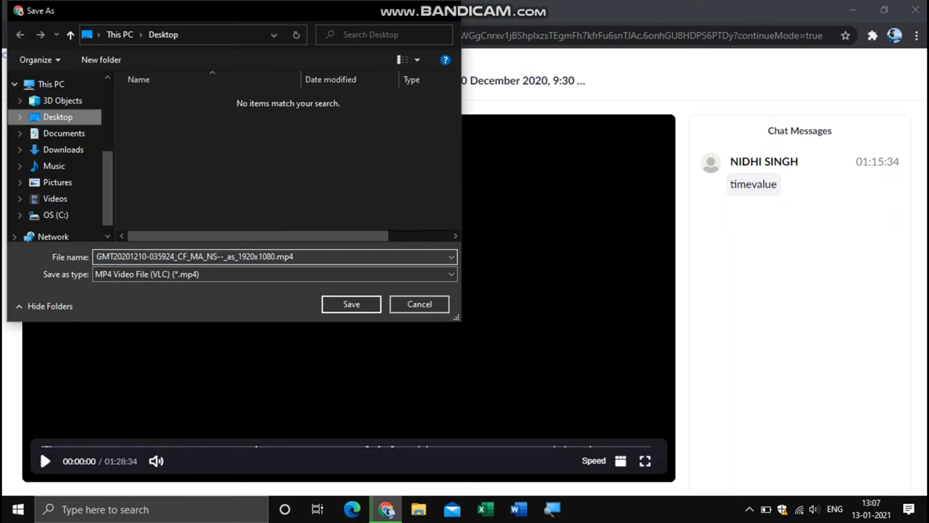